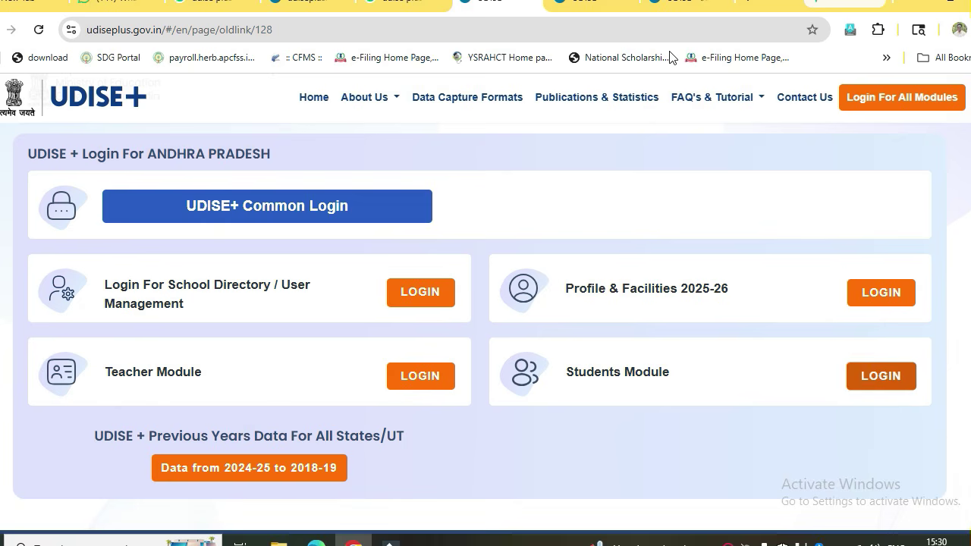
Open the Students Module for the current academic year 2026-27 and dismiss the school transition notice.
left_click(884, 379)
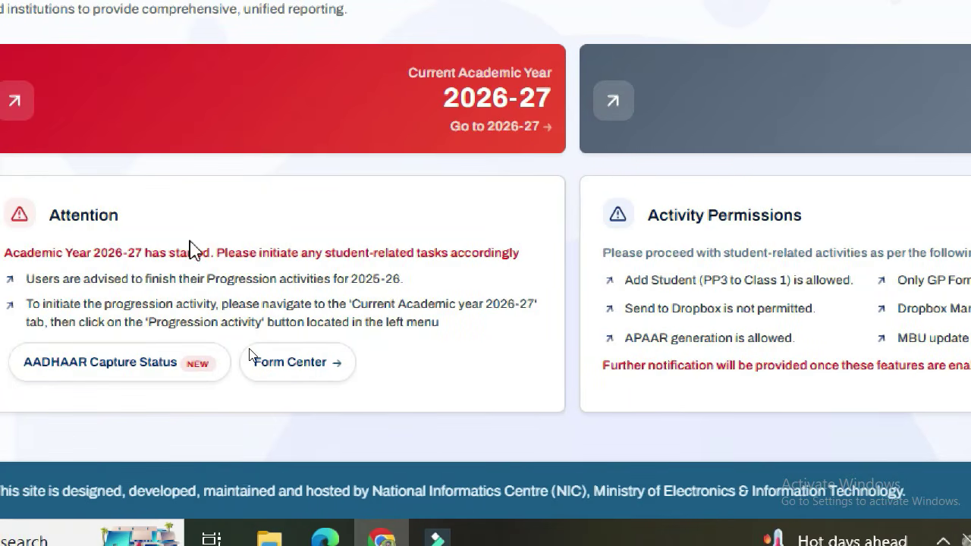
left_click(375, 104)
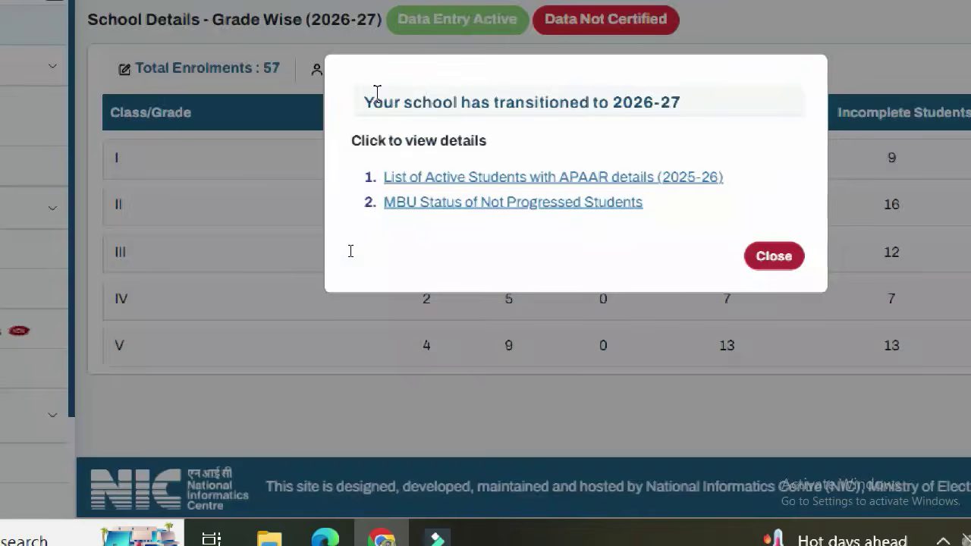
left_click(764, 258)
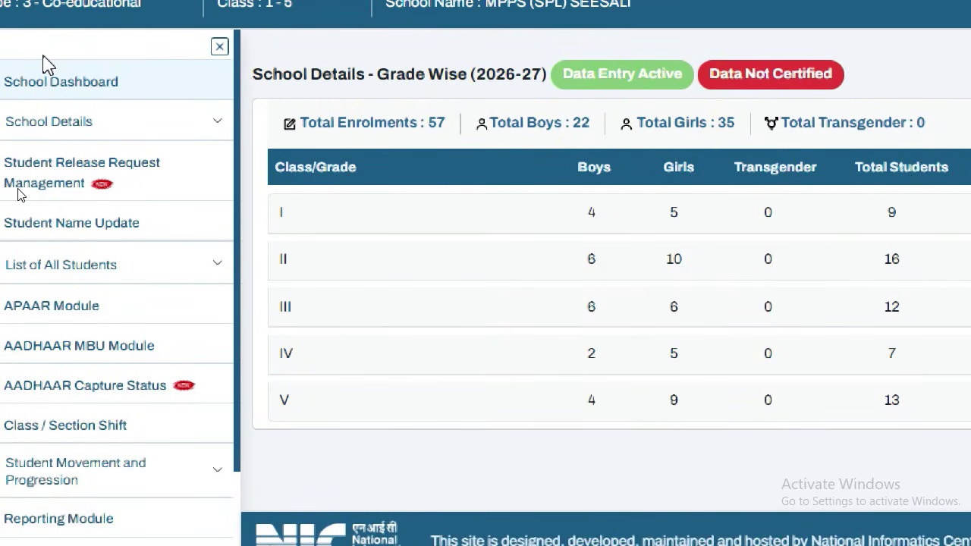
Open the within-state student import in the Import Module of Student Movement and Progression.
scroll(19, 193, "down", 4)
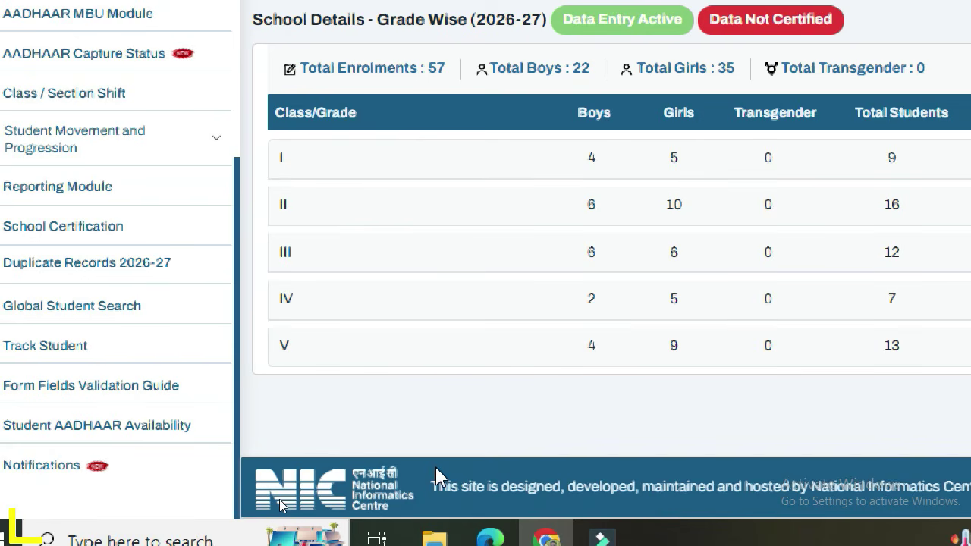
left_click(110, 155)
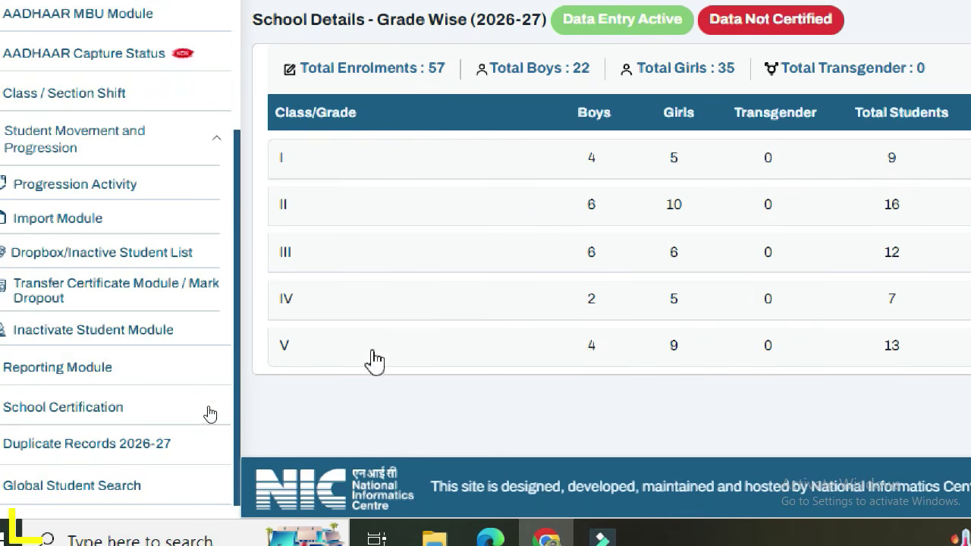
left_click(98, 212)
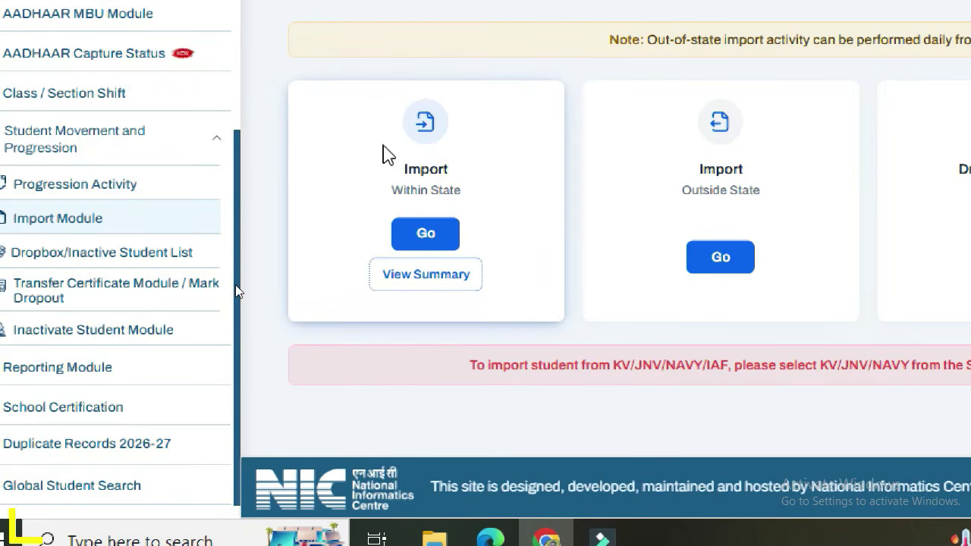
left_click(426, 233)
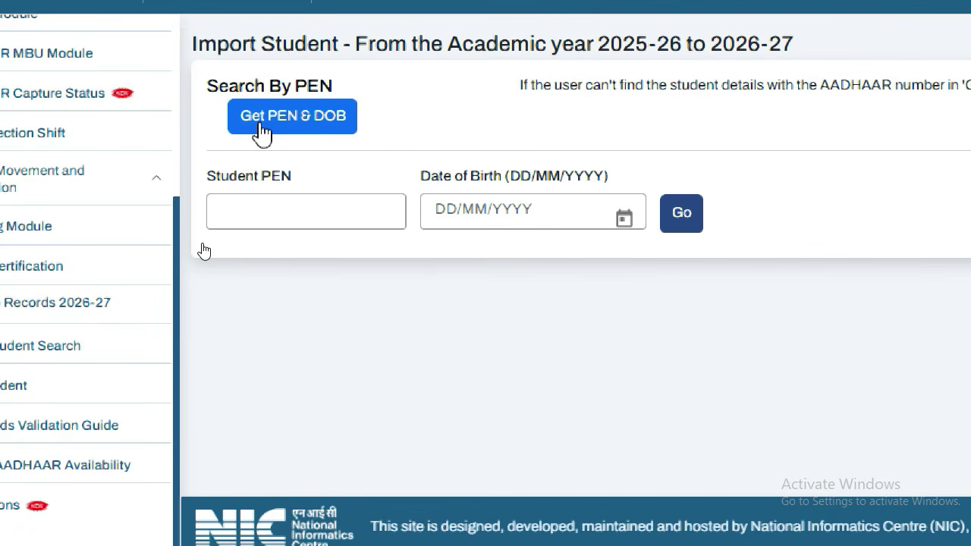
Open and close the Get PEN & DOB lookup, and retrieve the student's record by PEN and date of birth.
left_click(262, 131)
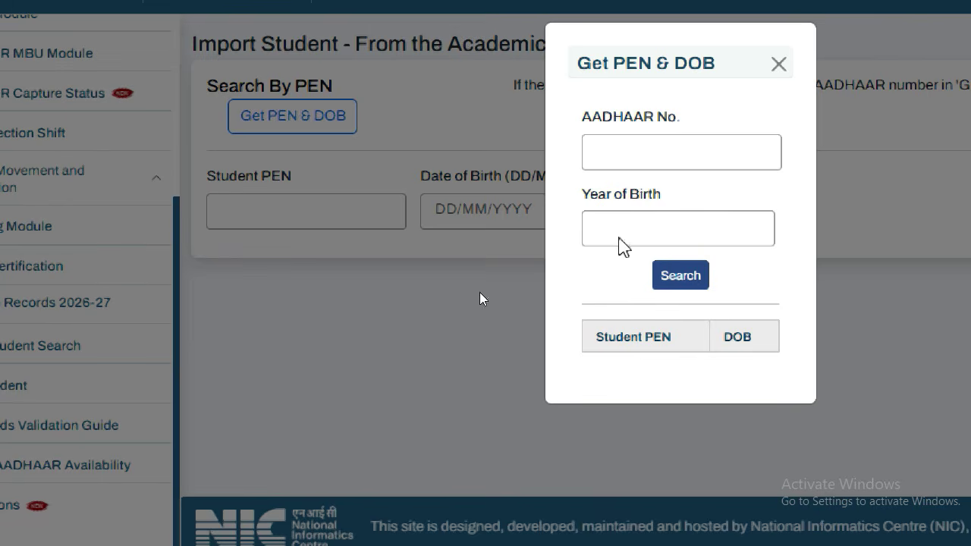
left_click(645, 219)
left_click(779, 72)
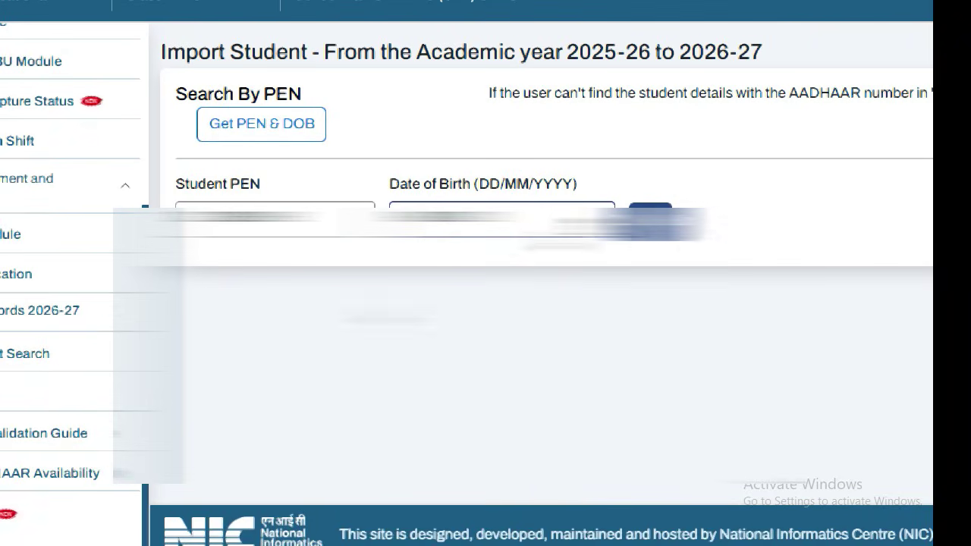
left_click(657, 226)
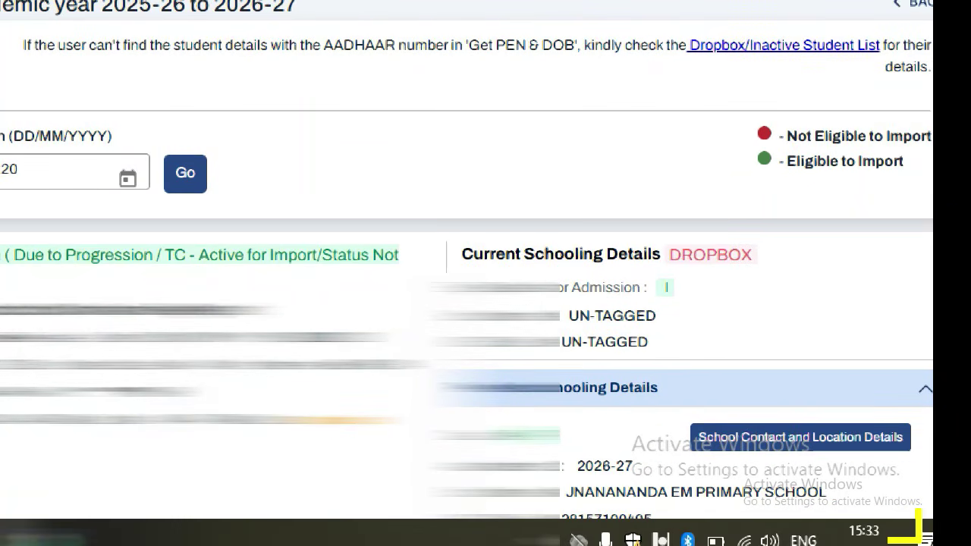
Choose section A as the import section for class I in the 2026-27 import details.
scroll(864, 509, "down", 2)
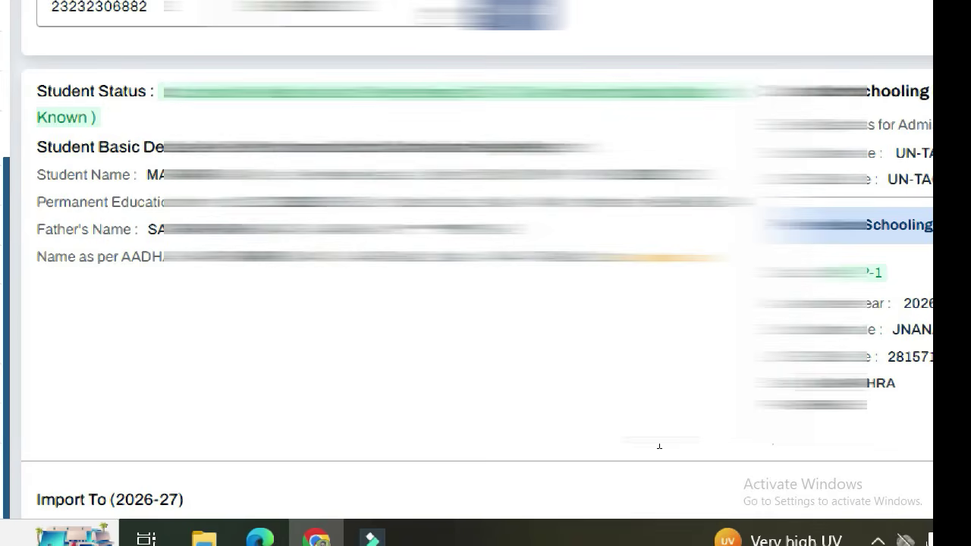
scroll(659, 446, "down", 3)
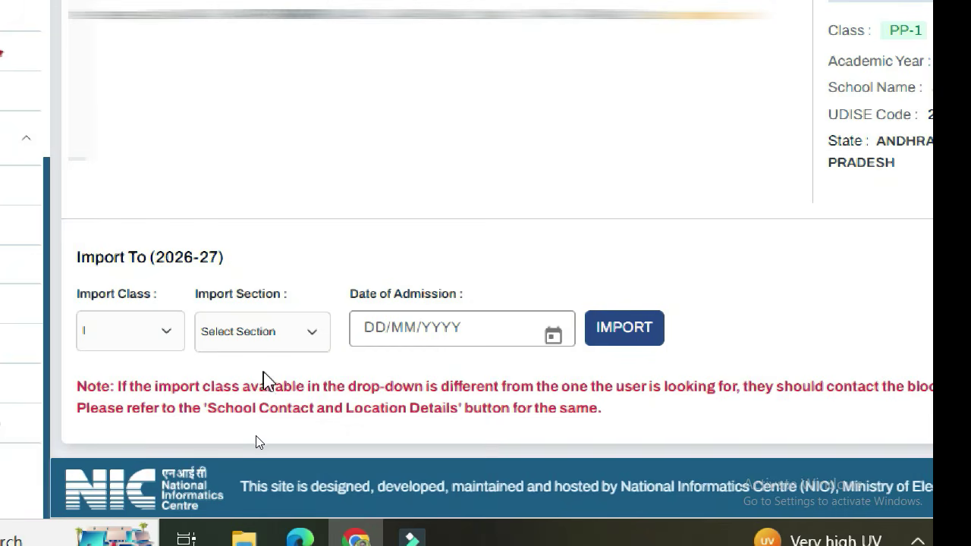
left_click(265, 339)
left_click(213, 395)
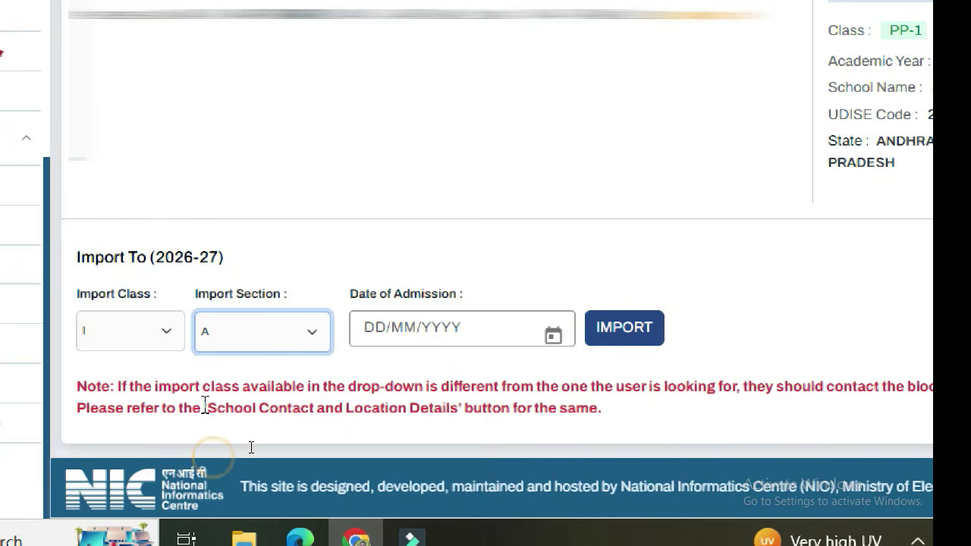
Enter 12/06/2026 as the date of admission and try to import the student.
left_click(387, 328)
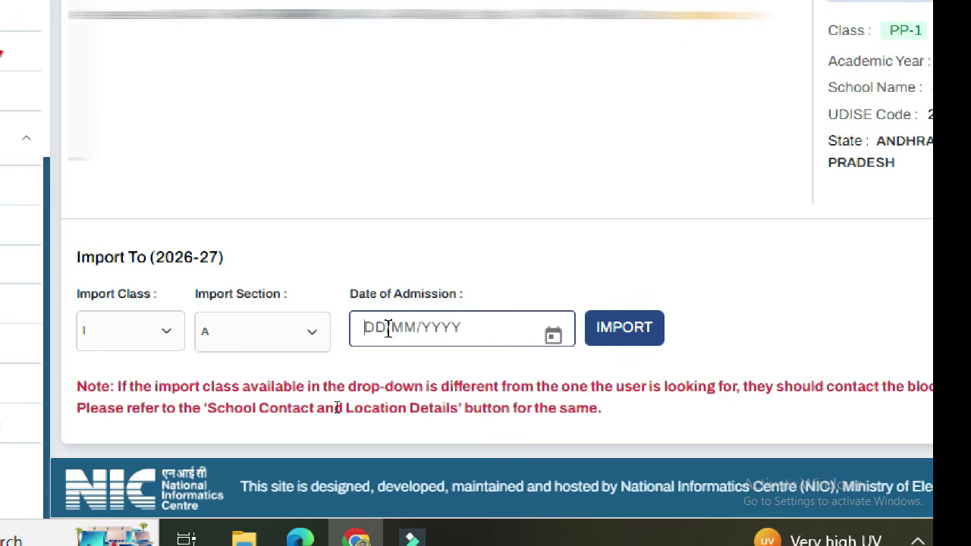
type("12062026")
left_click(639, 339)
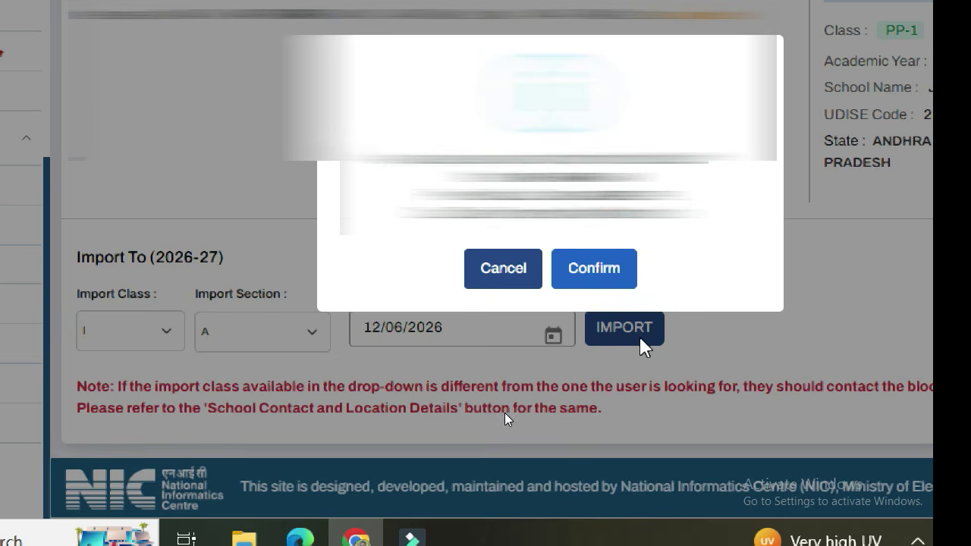
left_click(562, 262)
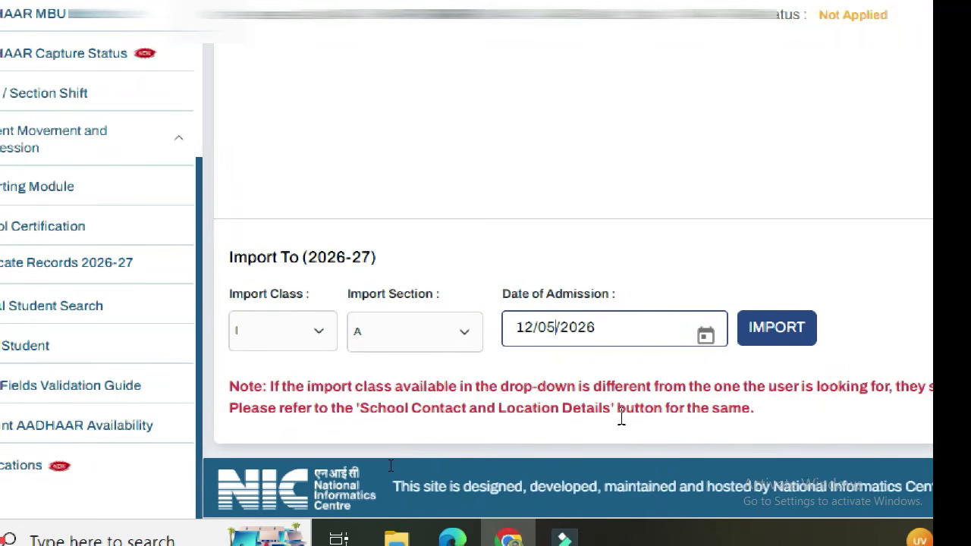
Set the date of admission to 12/05/2026, import the student into class I section A, and acknowledge the result.
left_click(813, 338)
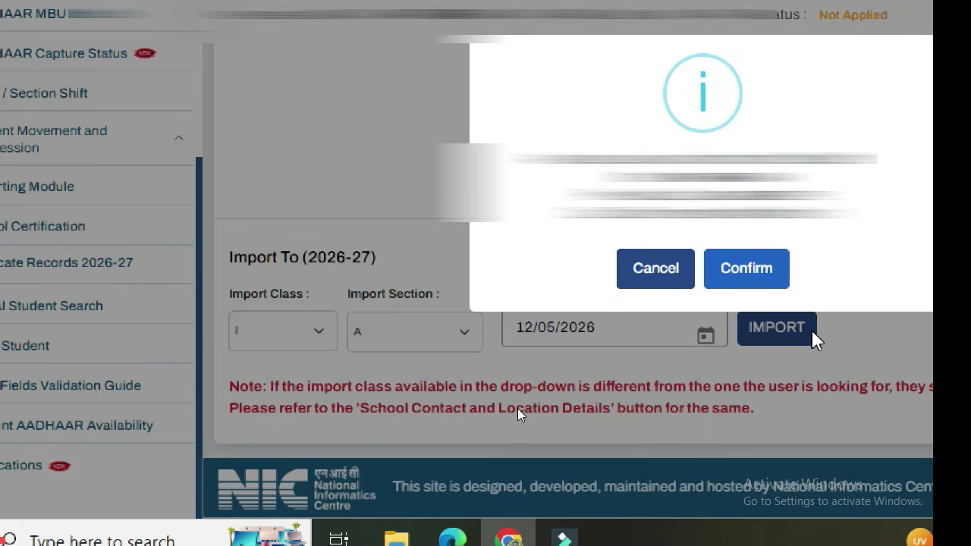
left_click(756, 280)
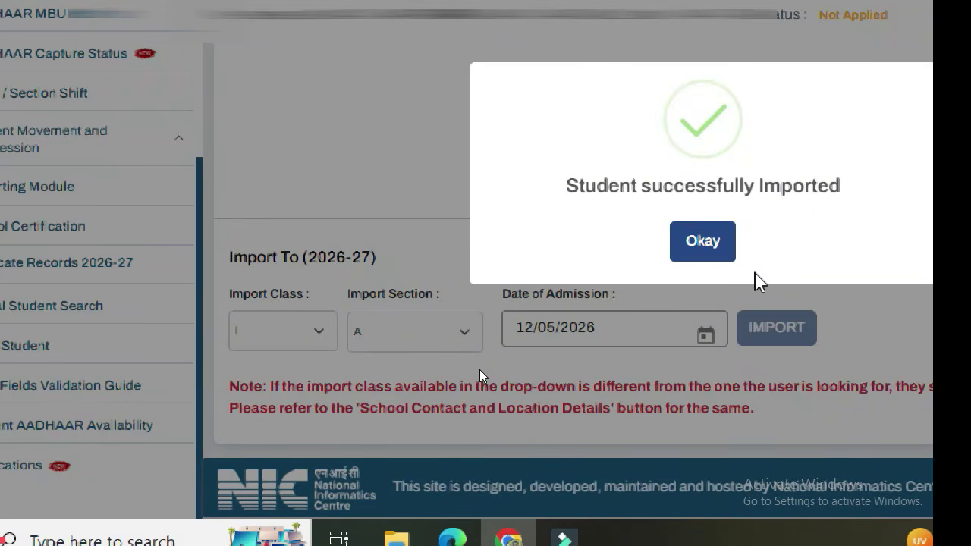
left_click(728, 244)
Return to the school dashboard, open the class I student list, and open the newly imported student's general profile.
scroll(157, 71, "up", 10)
left_click(100, 165)
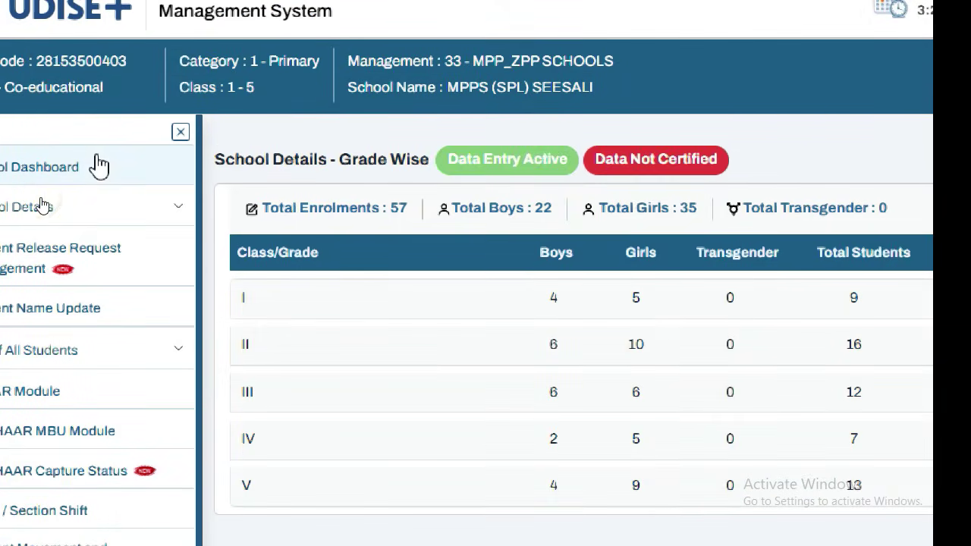
left_click(426, 311)
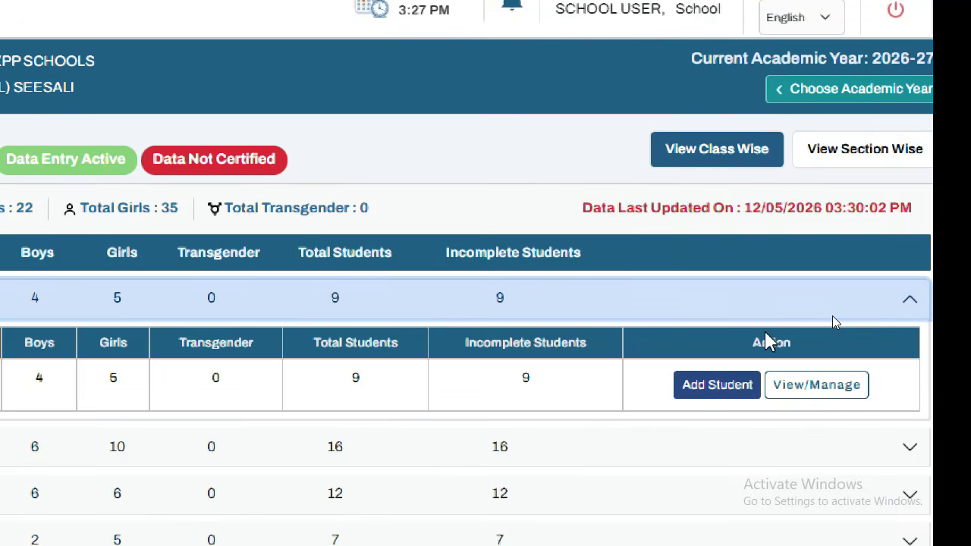
left_click(829, 396)
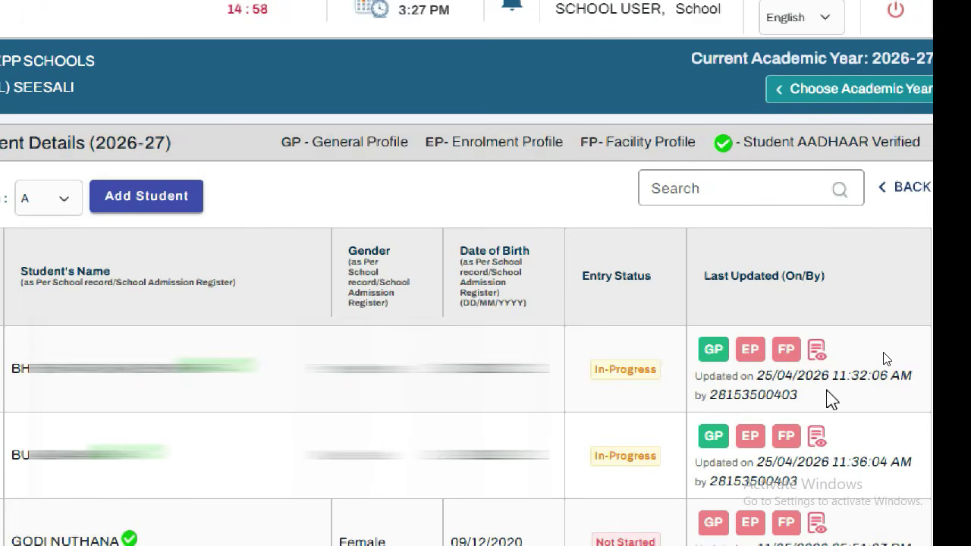
scroll(486, 341, "down", 10)
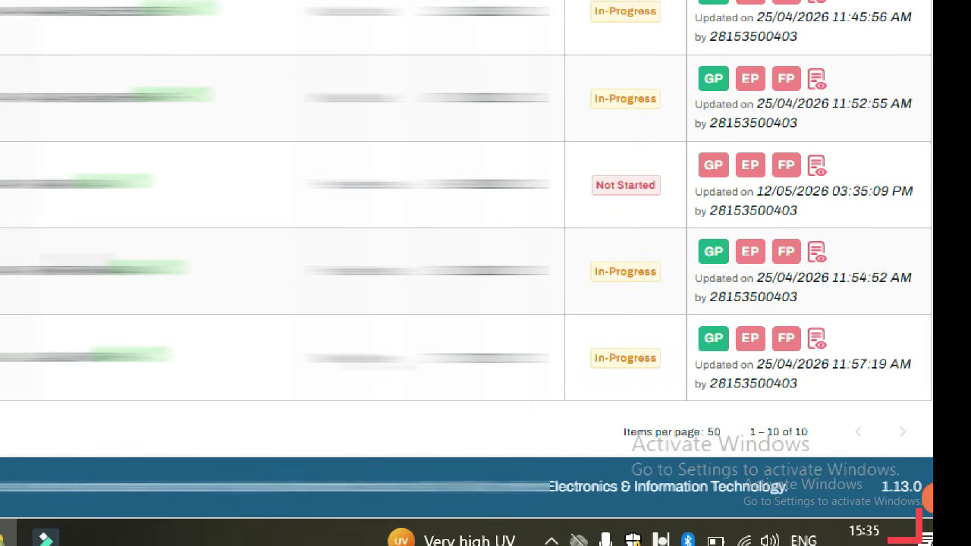
left_click(809, 302)
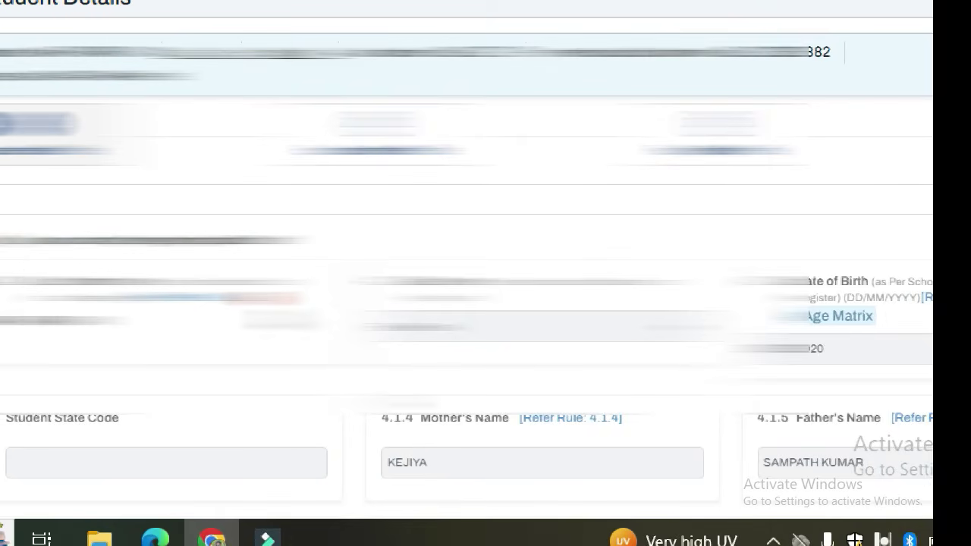
Save the student's general profile with blood group "Under Investigation - Result will be updated soon" and close the notice.
scroll(905, 245, "down", 15)
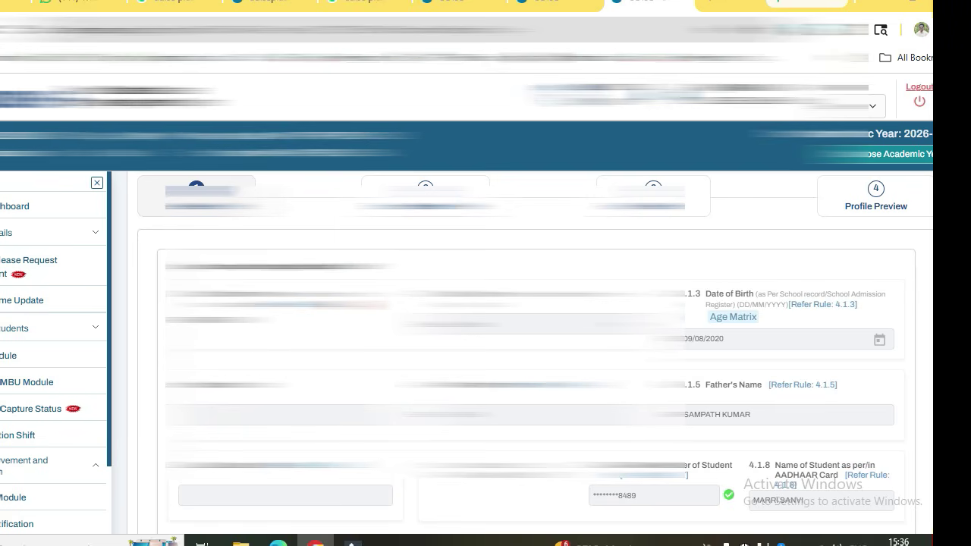
scroll(531, 349, "down", 5)
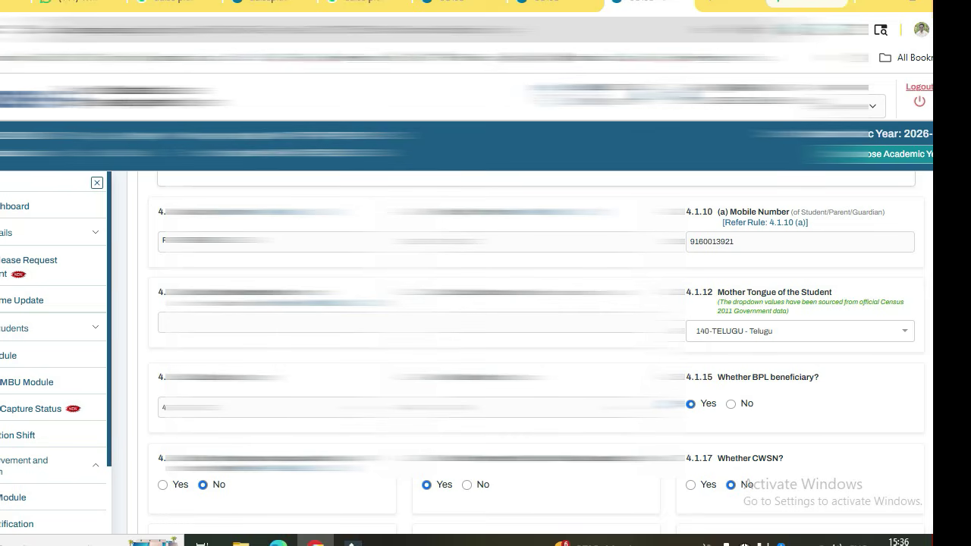
scroll(523, 352, "down", 4)
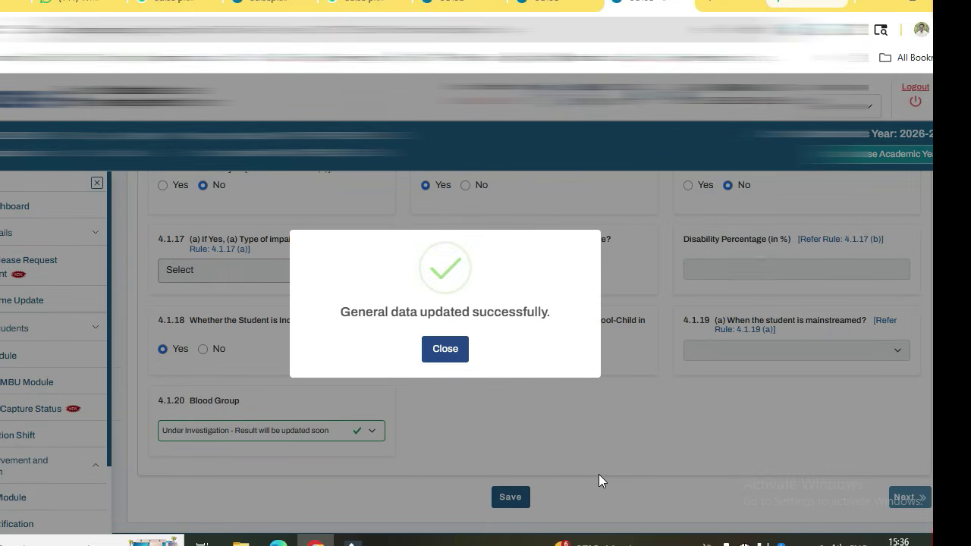
left_click(447, 355)
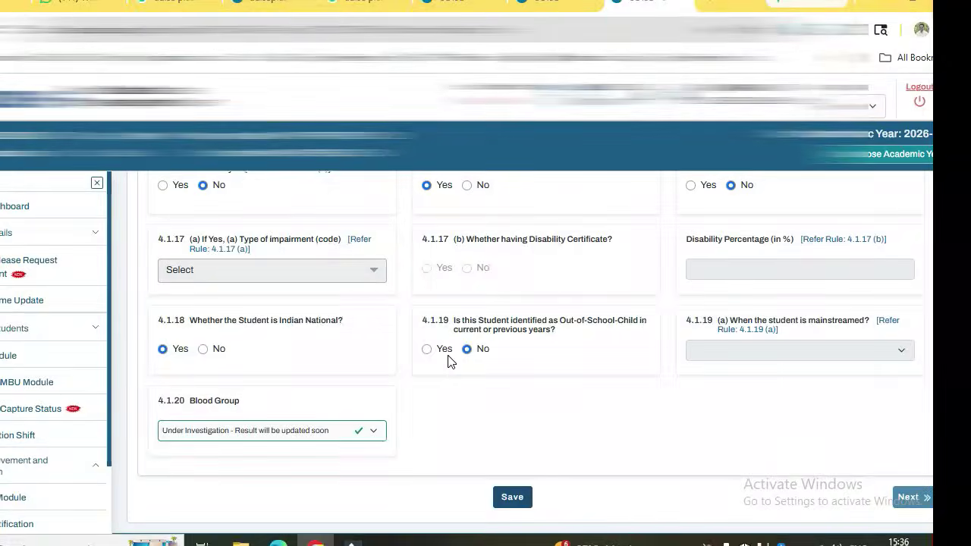